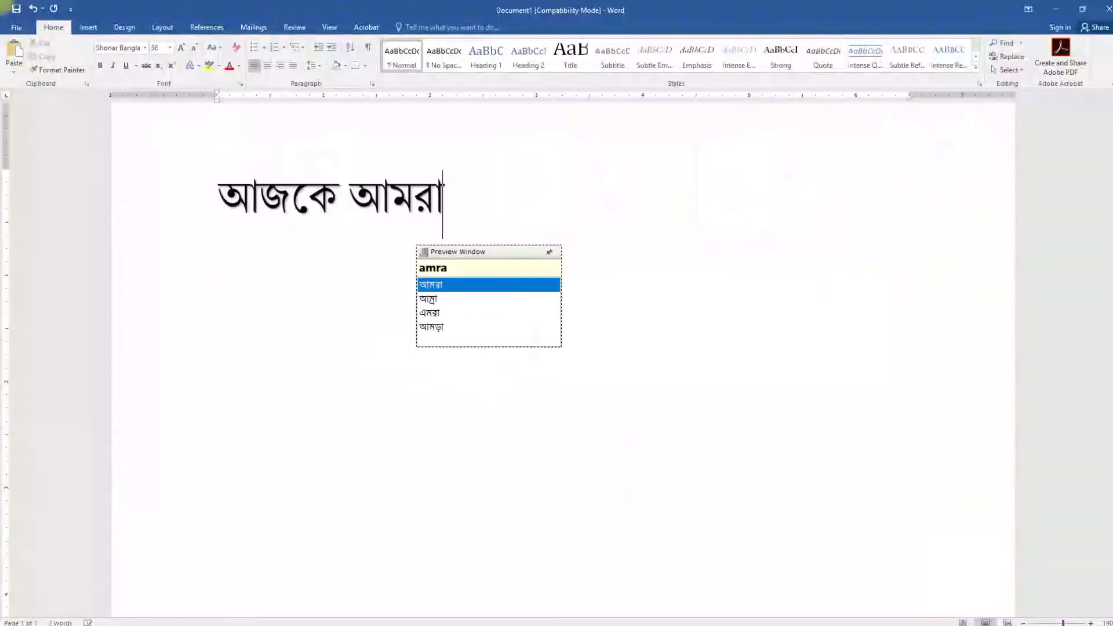
Step: Type the phonetic Bengali intro lines 'shikhbo', 'kivabe apni ekti textke onno', 'ar ekti text diye bodlaben', 'tahole asun jene'
text(shikhbo)
key(Return)
text(kivabe apni ekti)
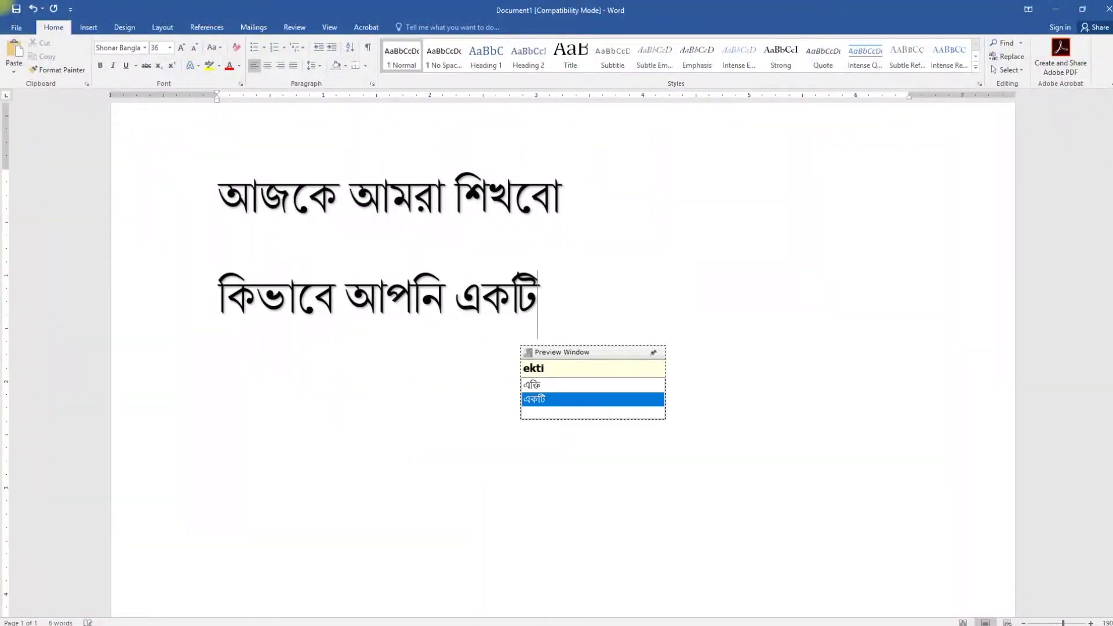
text( textke onno)
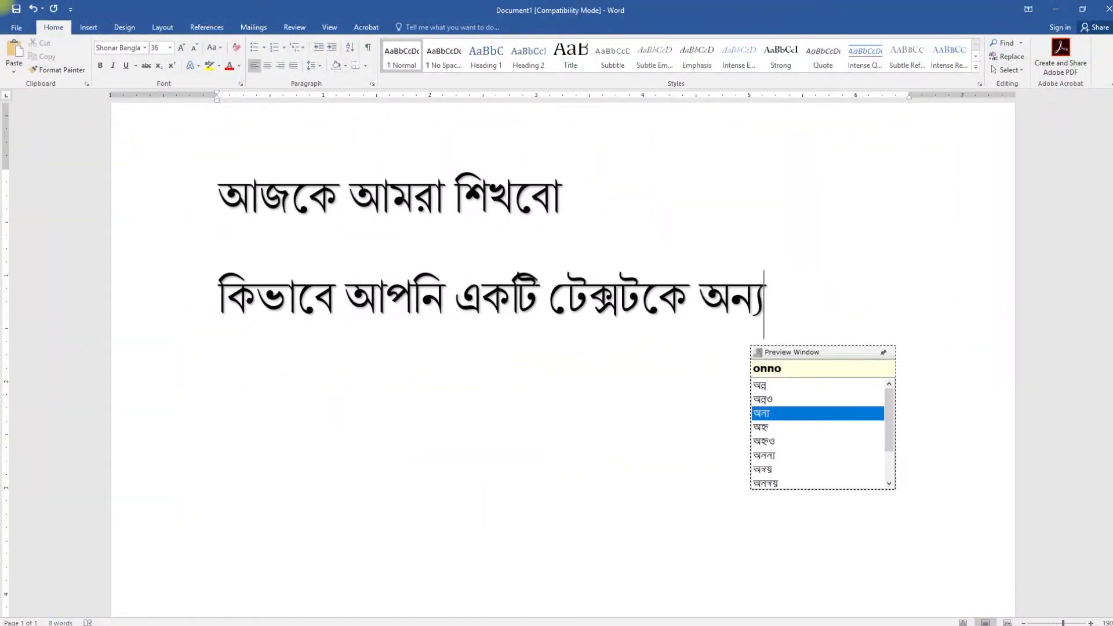
key(Return)
text(ar ekti text diye bod)
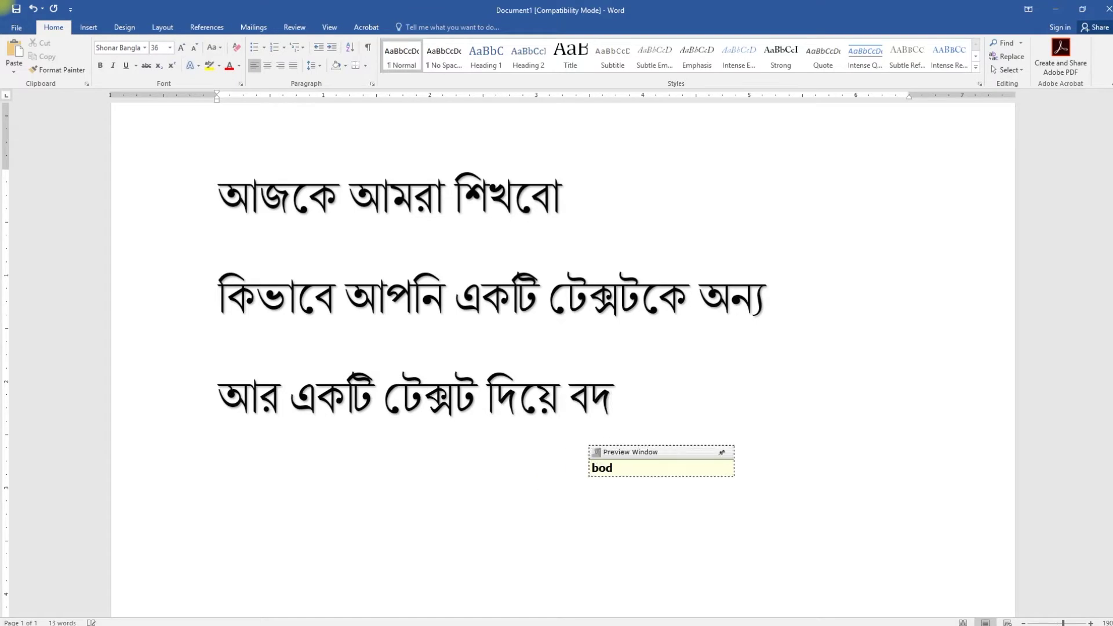
text(laben)
key(Return)
text(tahole asun jene)
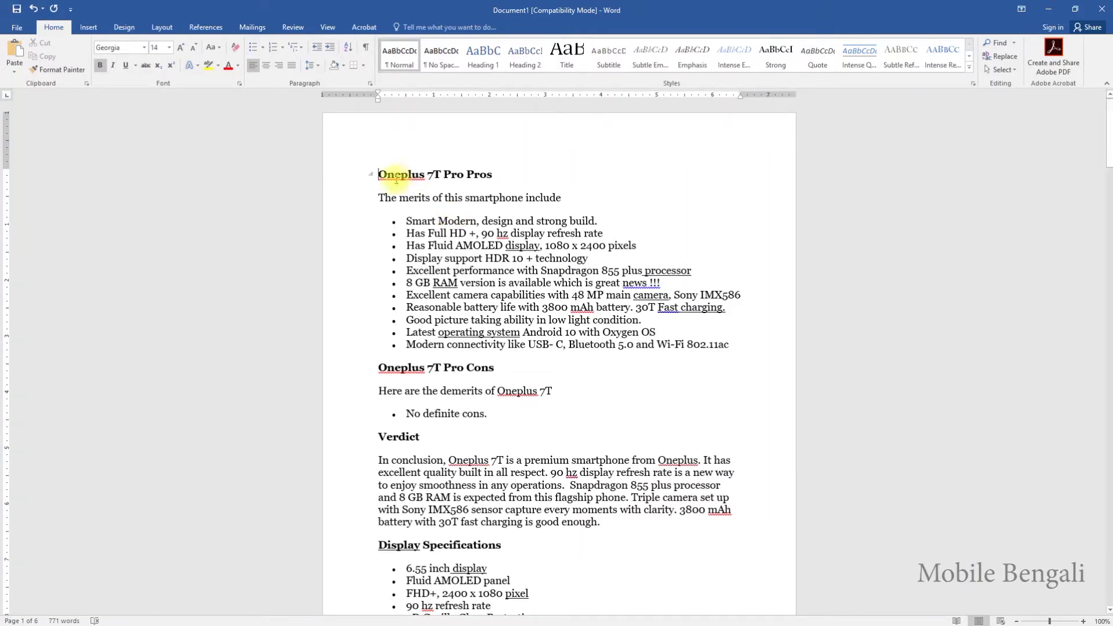
scroll(481, 326, down, 4)
scroll(481, 321, down, 2)
scroll(481, 316, down, 4)
scroll(481, 311, down, 5)
scroll(482, 290, up, 6)
scroll(483, 273, up, 6)
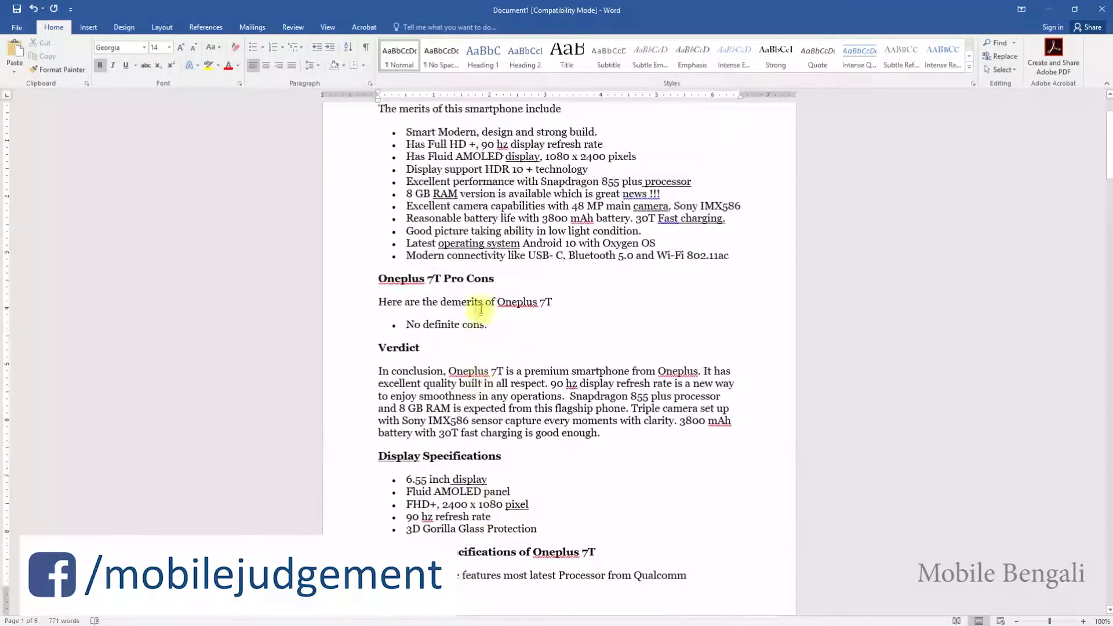
scroll(481, 313, up, 3)
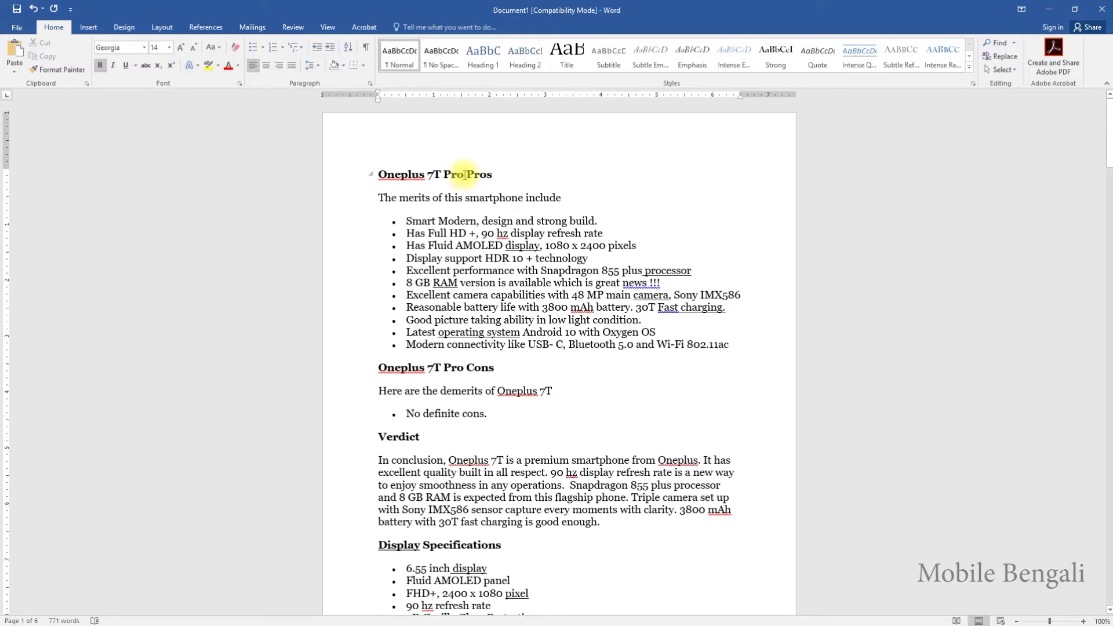
Step: Select 'Oneplus 7T Pro' in the Pros heading and copy it from the context menu
drag(465, 175, 416, 185)
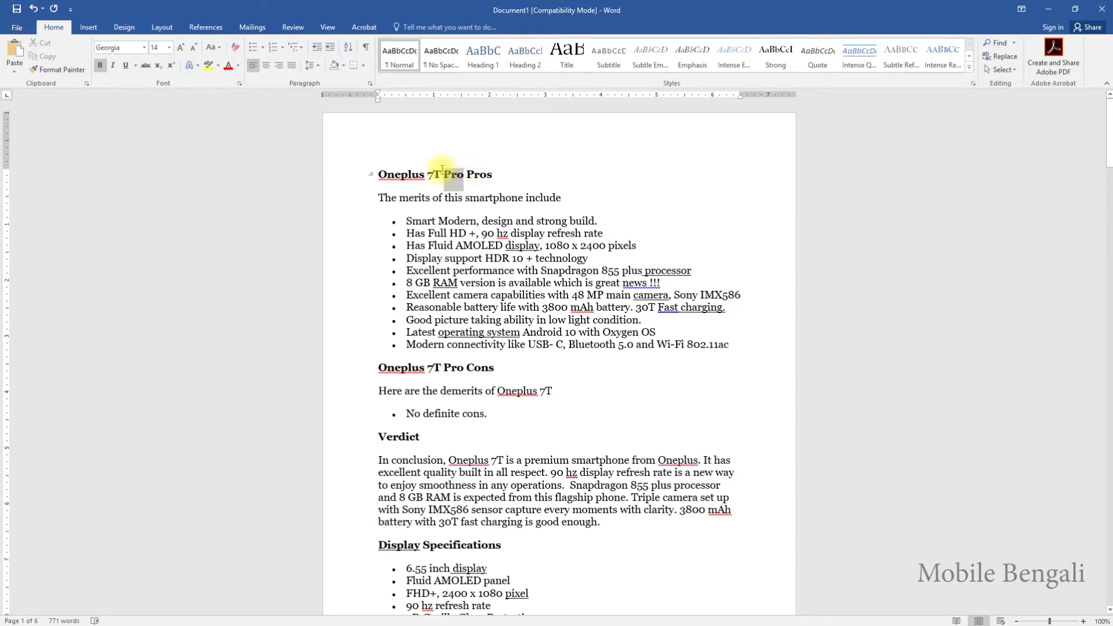
right_click(417, 186)
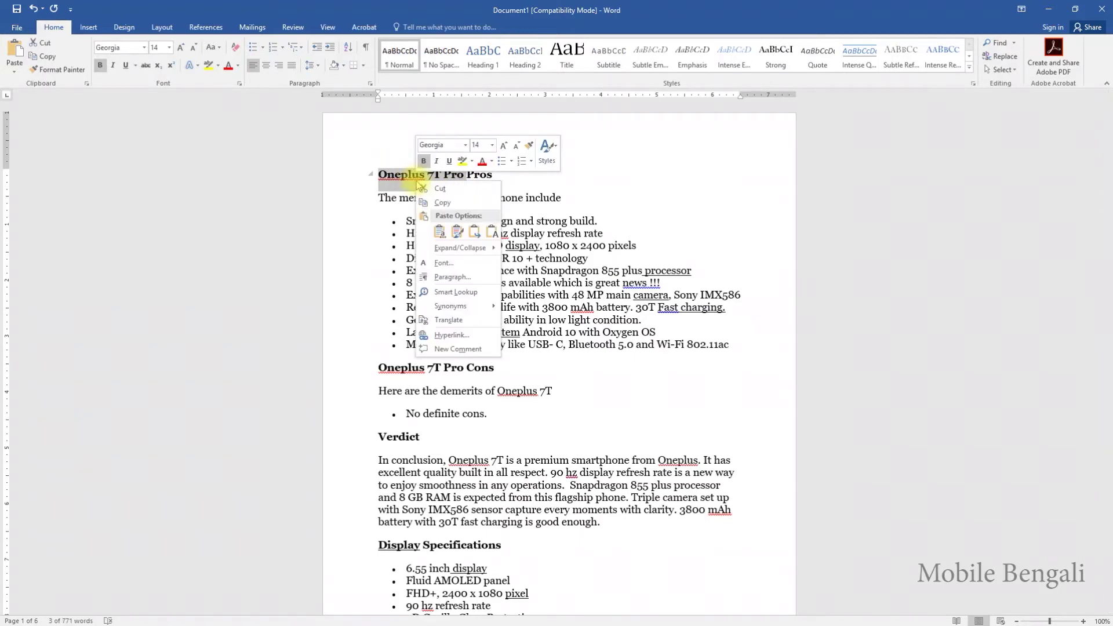
click(451, 203)
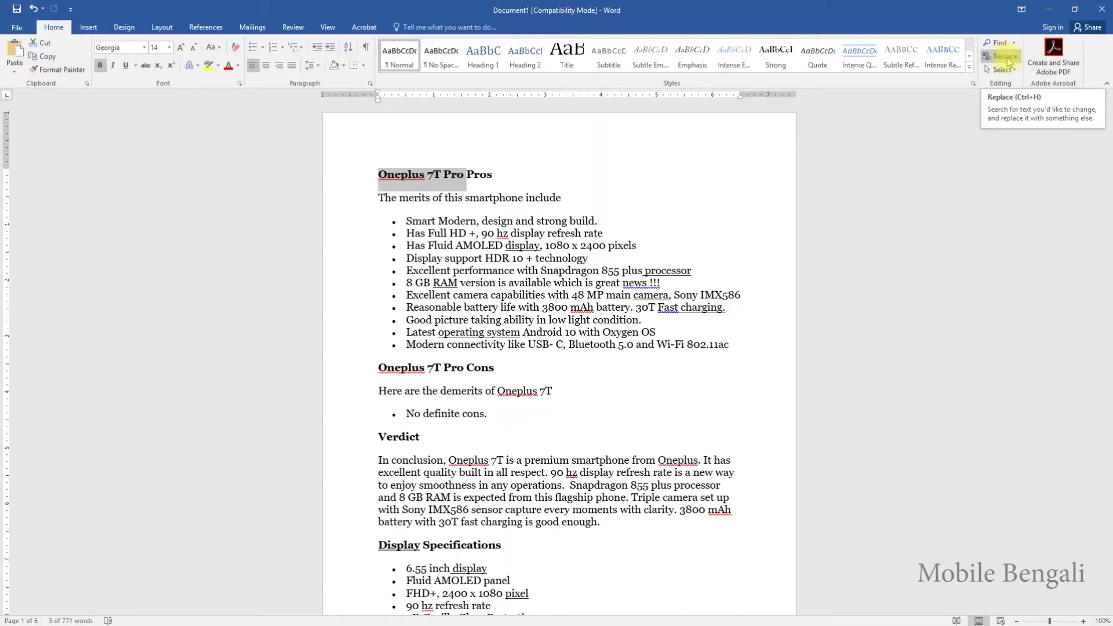
Step: Get the Find and Replace dialog open on its Replace tab, reopening it with Ctrl+H
click(1006, 61)
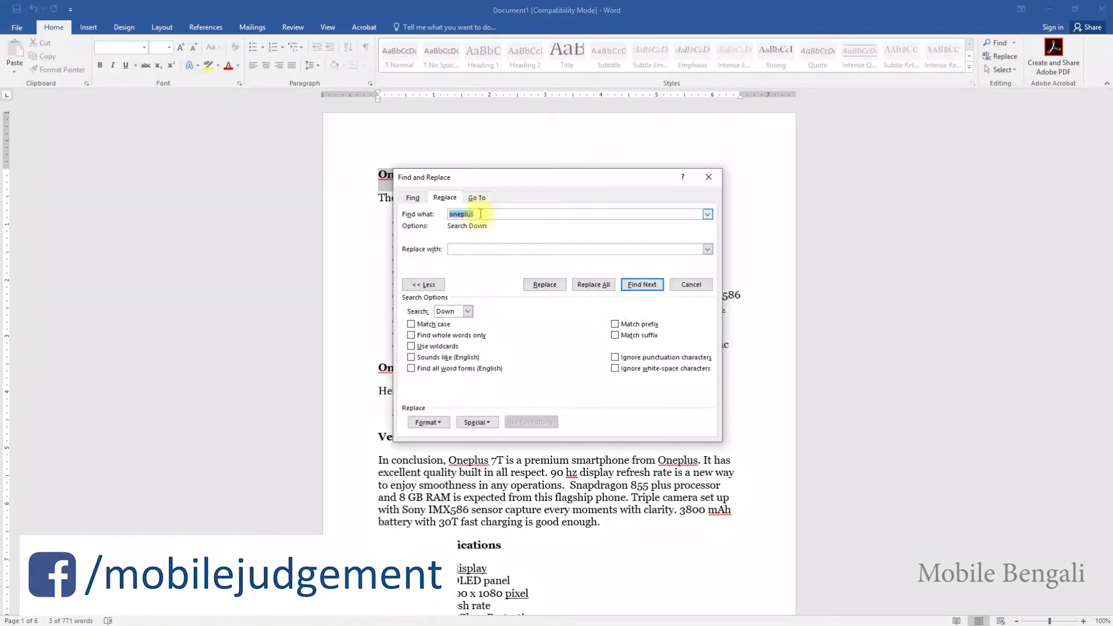
click(709, 178)
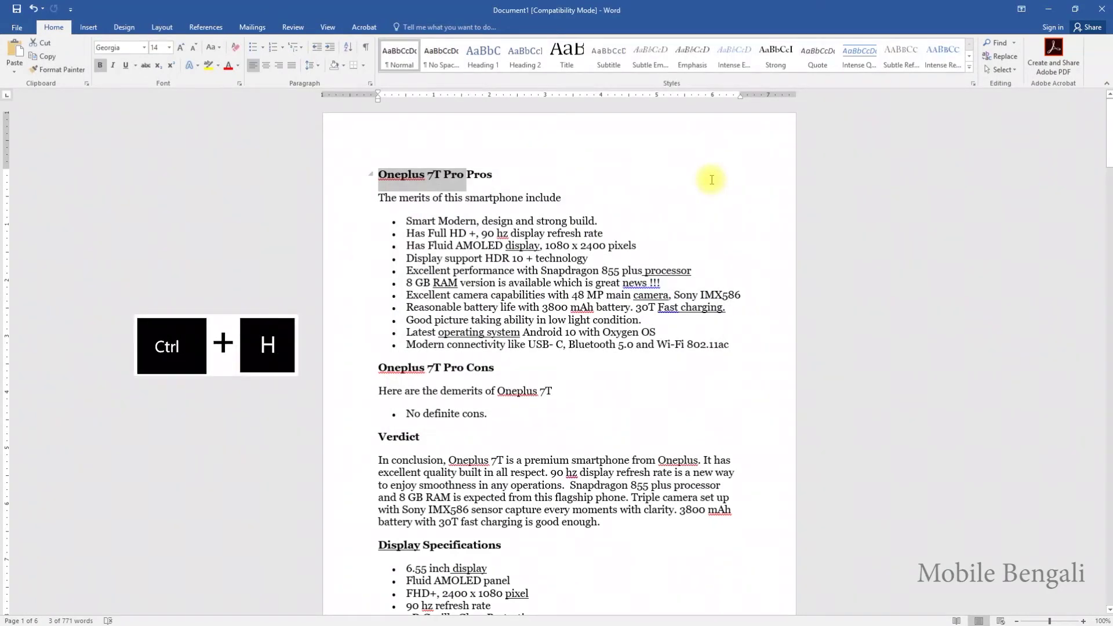
key(ctrl+h)
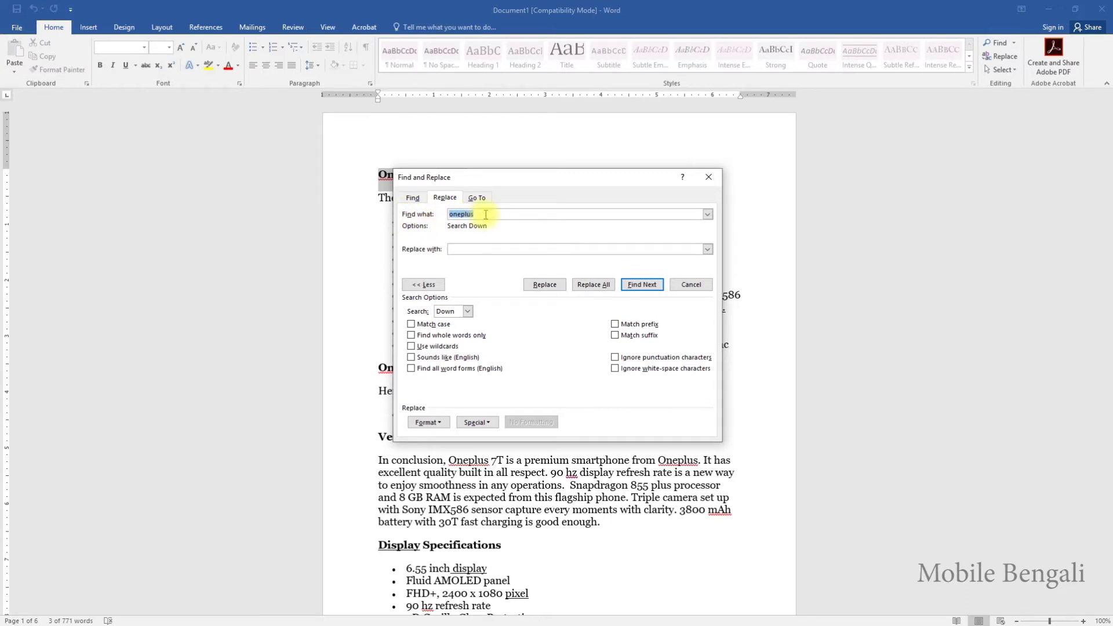
Step: Enter 'Oneplus 7T Pro' as the Find what text in place of 'oneplus'
text(Oneplus 7T Pro)
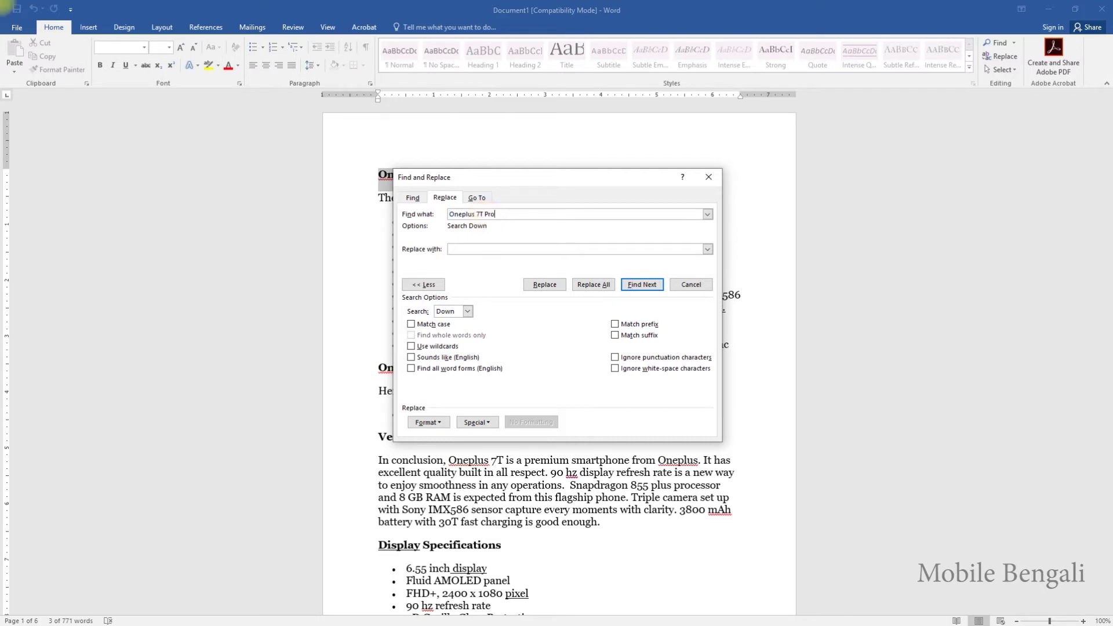
click(471, 250)
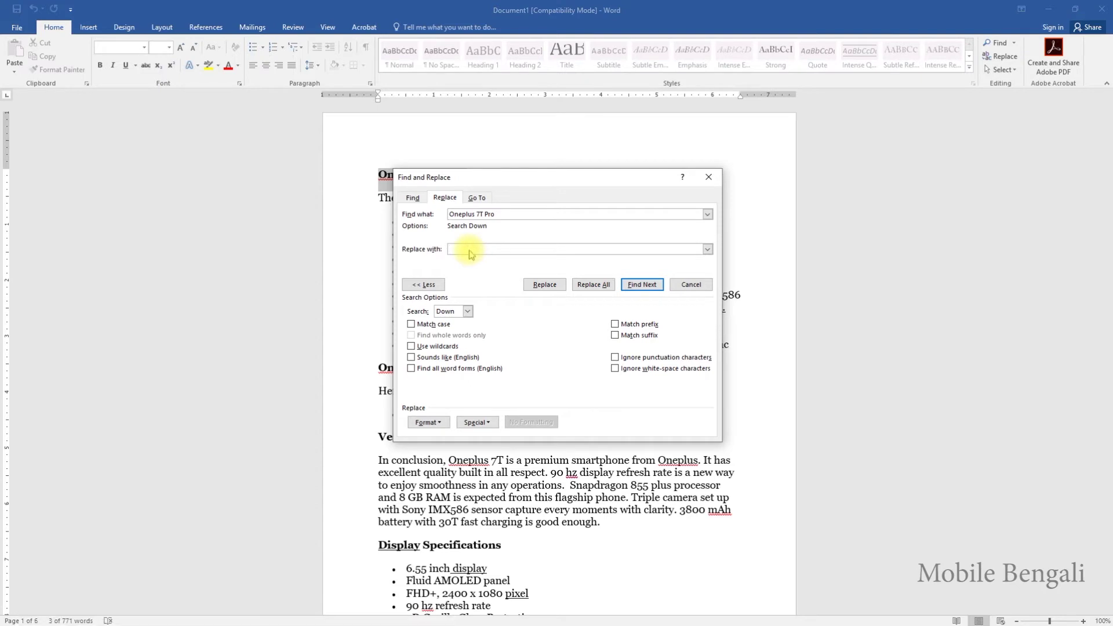
Step: Enter 'Oneplus 8' as the replacement text and run Replace All
text(Oneplus 8)
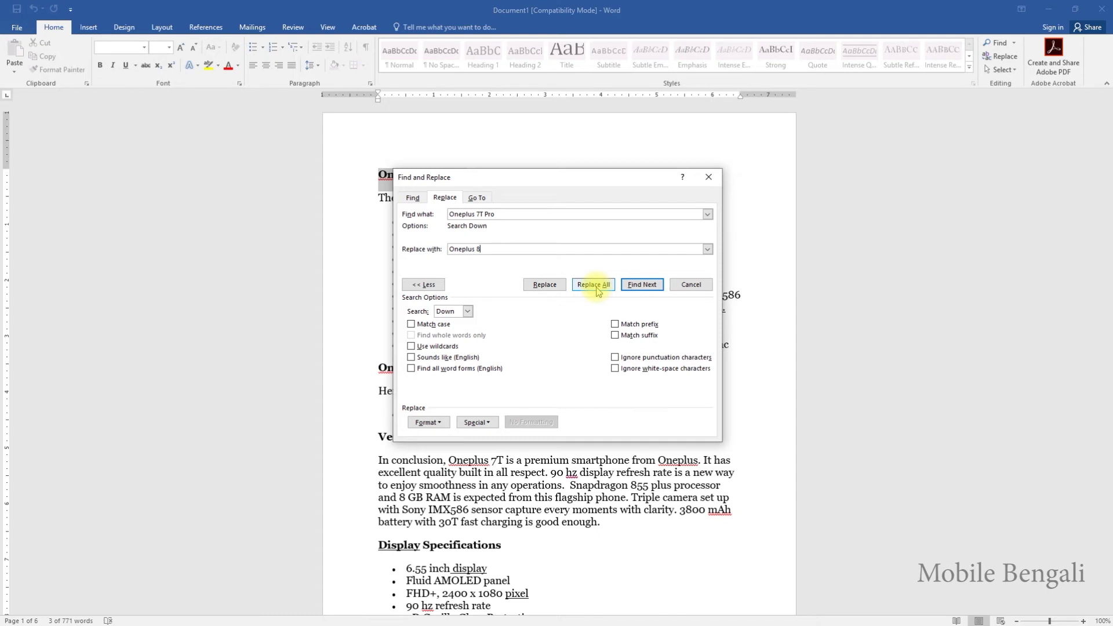
click(598, 291)
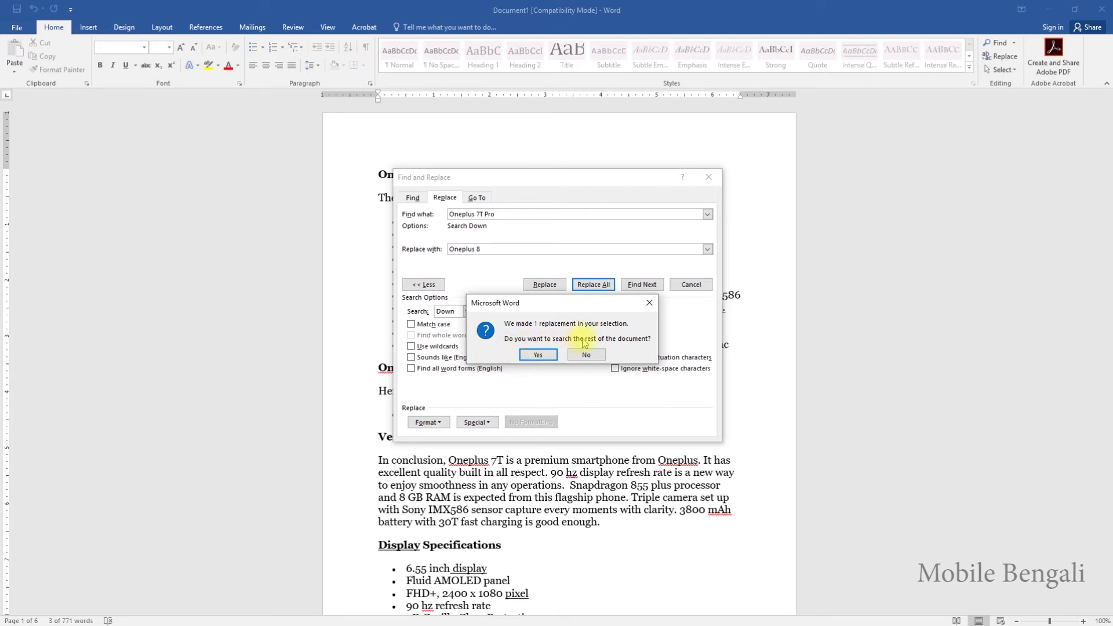
Step: Continue replacing through the rest of the document, accept the 5-replacement message, and close the dialog
click(539, 354)
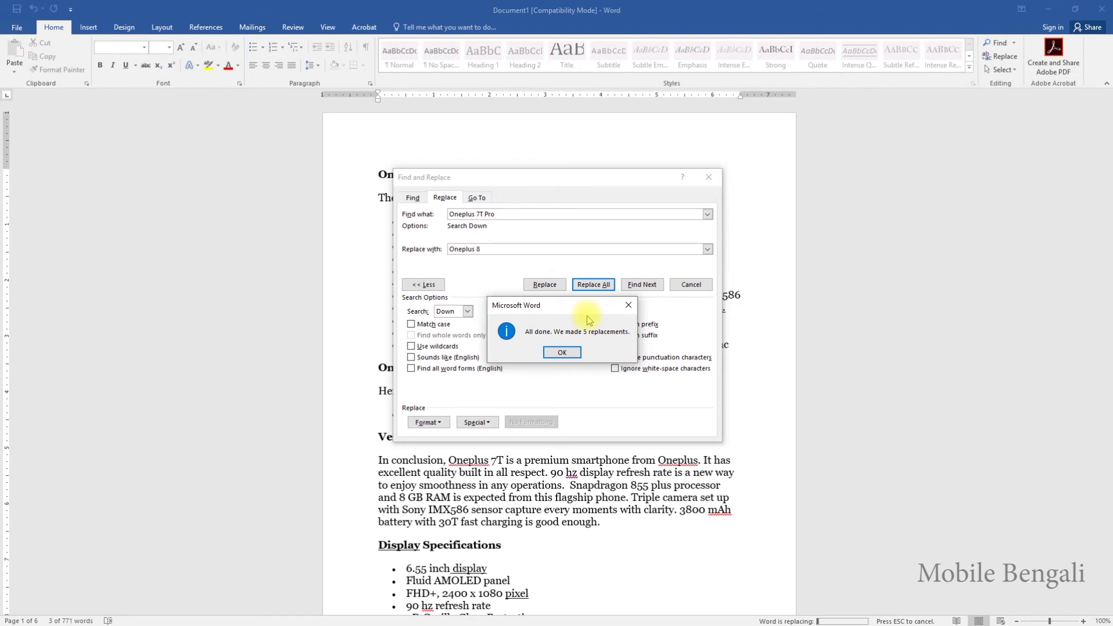
click(562, 352)
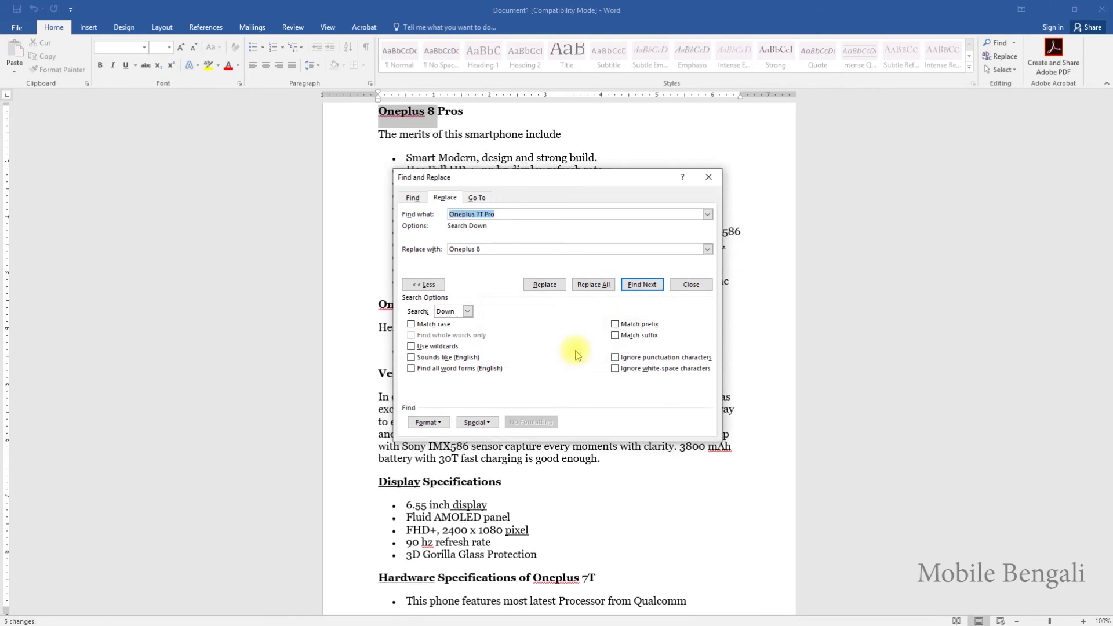
click(708, 178)
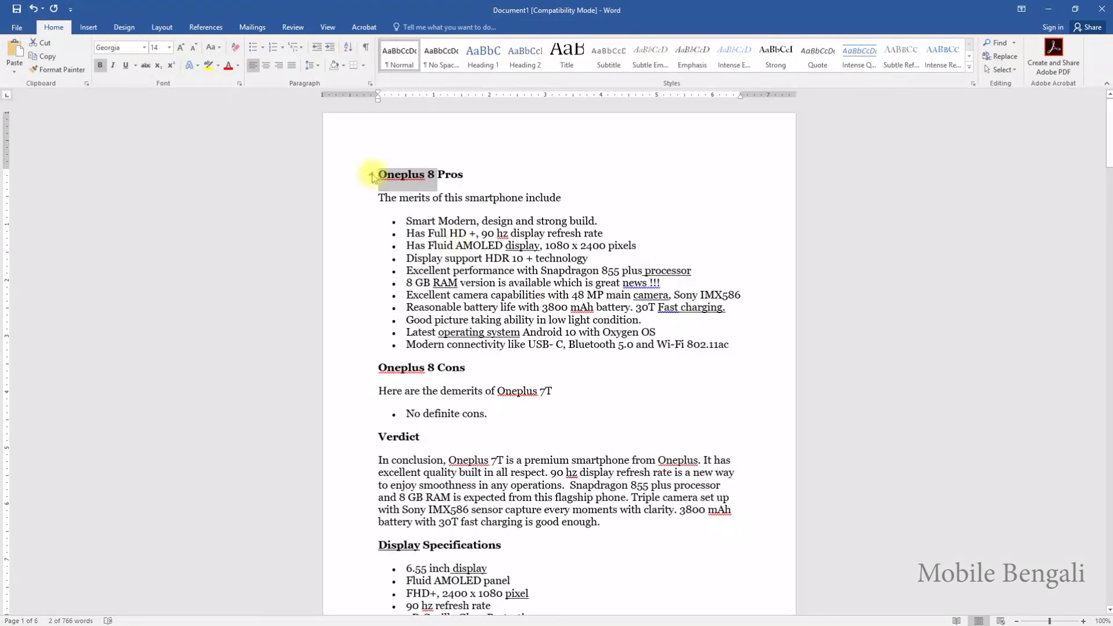
mouse_move(422, 367)
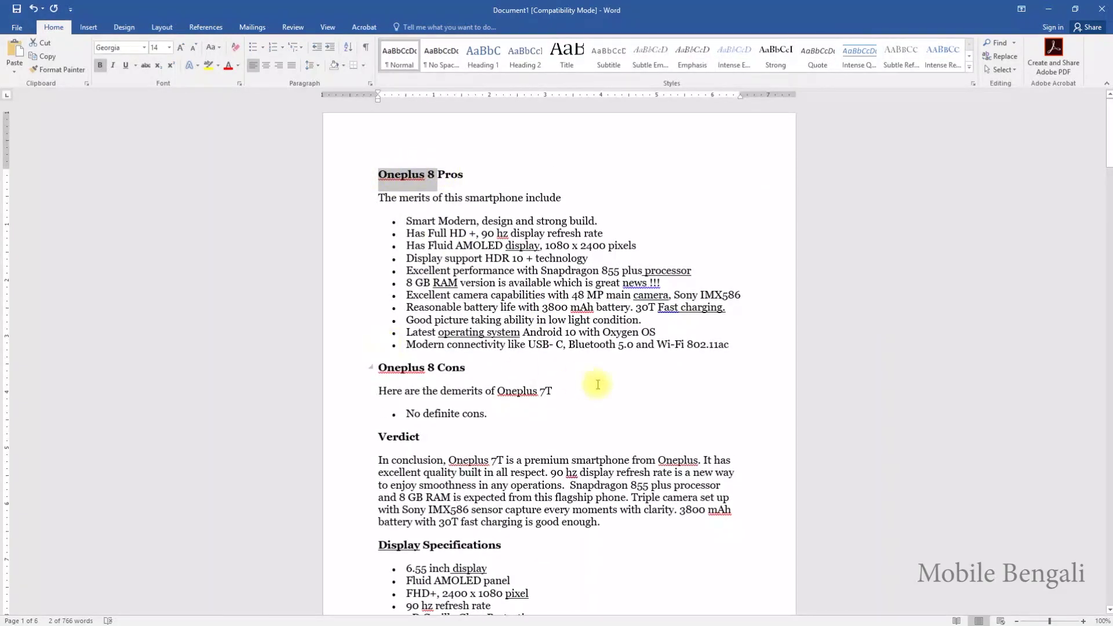
scroll(589, 450, down, 5)
scroll(599, 380, down, 6)
scroll(599, 375, down, 5)
scroll(602, 384, down, 9)
scroll(602, 384, down, 7)
scroll(602, 384, down, 6)
scroll(602, 384, down, 8)
scroll(602, 384, down, 4)
scroll(597, 385, down, 7)
scroll(597, 380, up, 5)
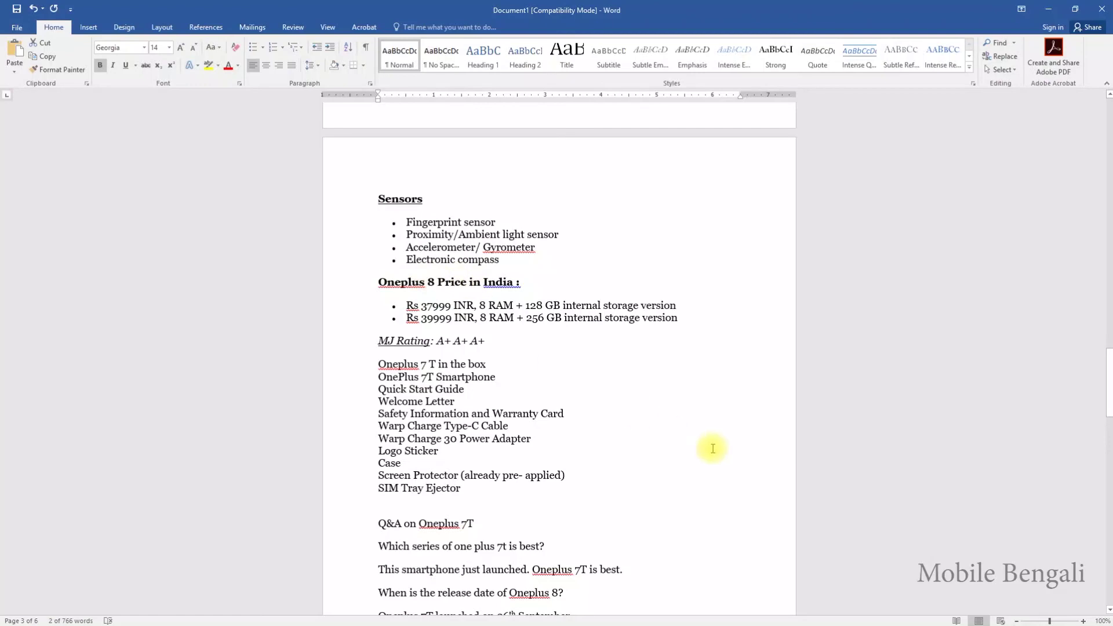
scroll(713, 448, up, 6)
scroll(712, 448, up, 4)
scroll(713, 448, up, 5)
scroll(713, 448, up, 6)
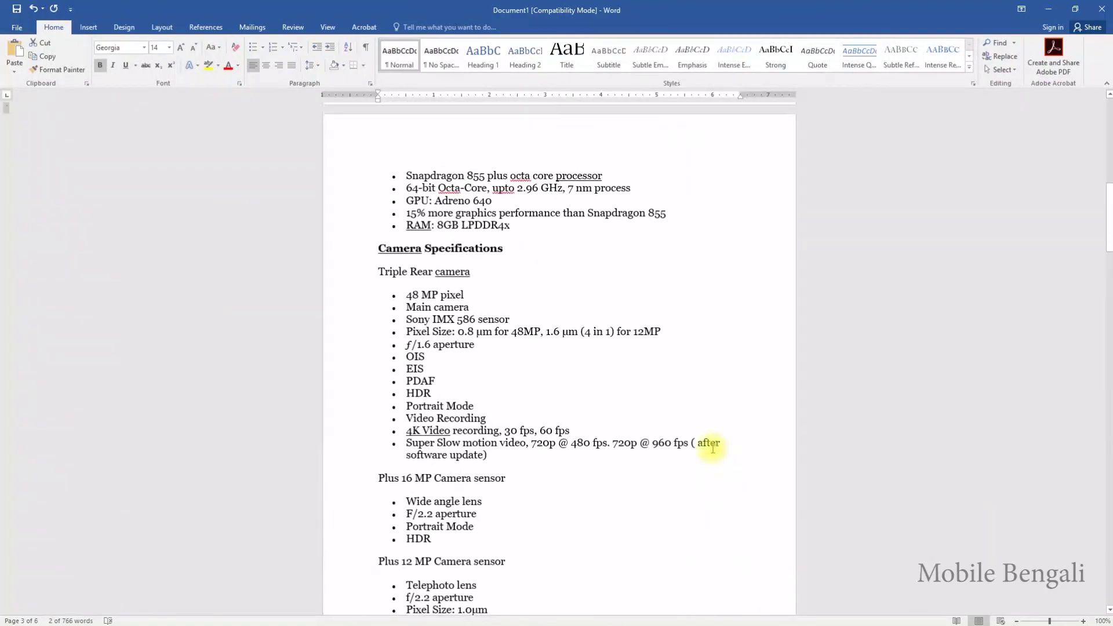
scroll(713, 449, up, 4)
scroll(713, 448, up, 4)
scroll(713, 449, up, 1)
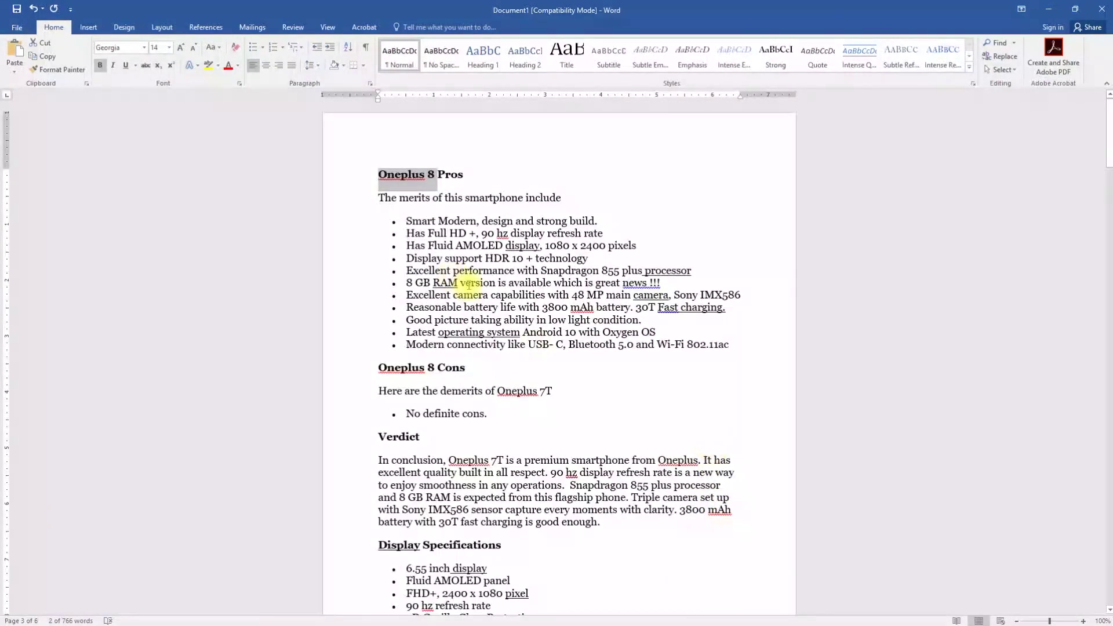